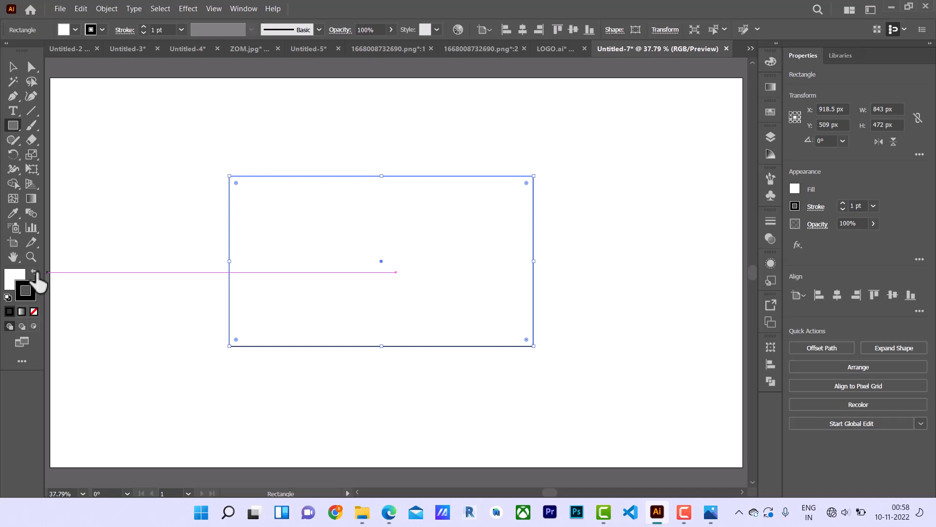
Give the rectangle a solid black fill and remove its stroke.
{"action": "left_click", "coordinate": [35, 272]}
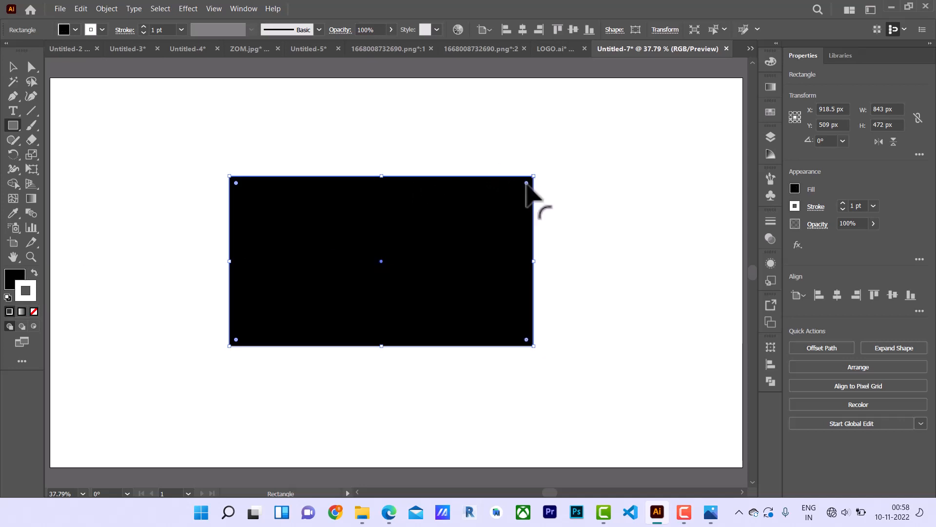
{"action": "left_click", "coordinate": [33, 311]}
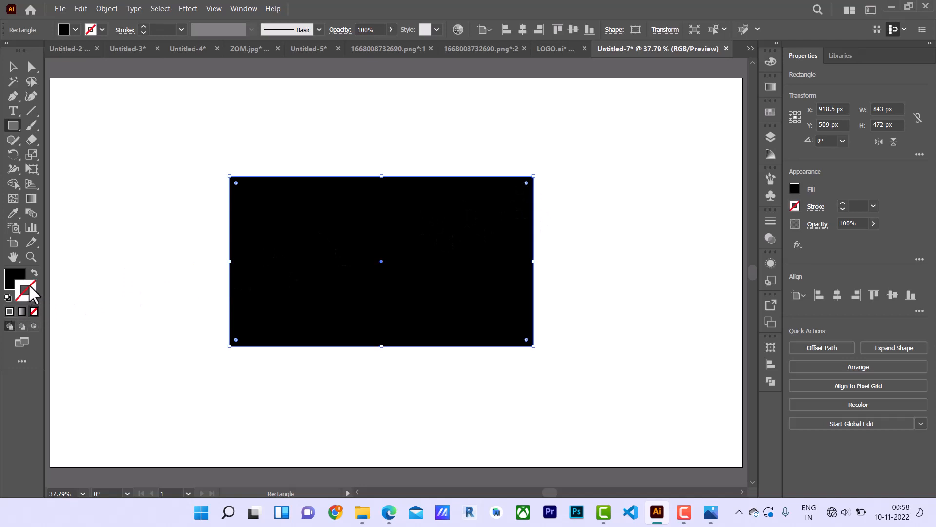
{"action": "left_click", "coordinate": [15, 275]}
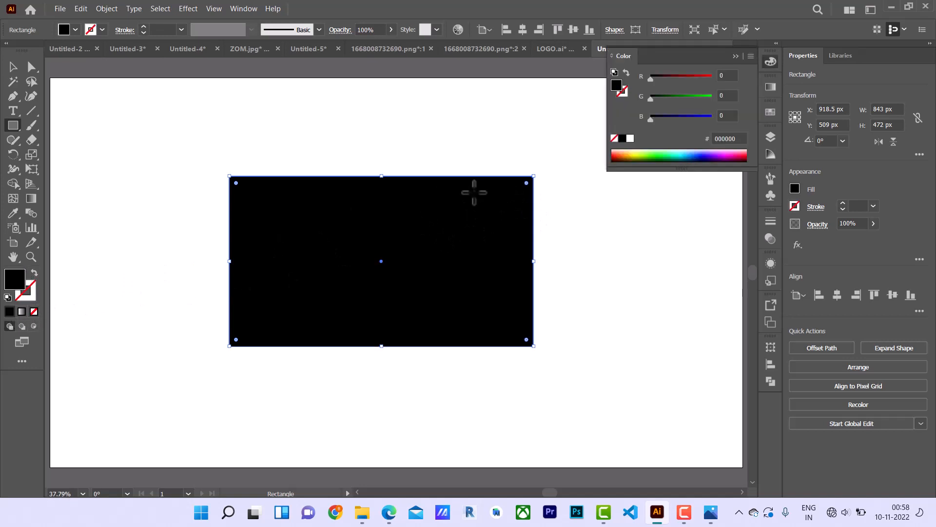
Round all four corners of the black rectangle and convert it to a plain path with Pathfinder Unite.
{"action": "left_click_drag", "start_coordinate": [526, 183], "coordinate": [509, 201]}
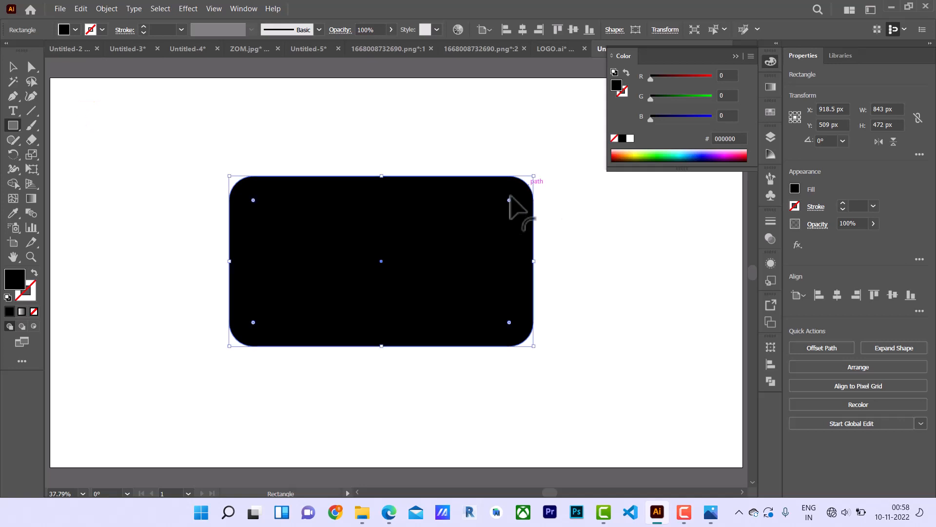
{"action": "left_click", "coordinate": [735, 57]}
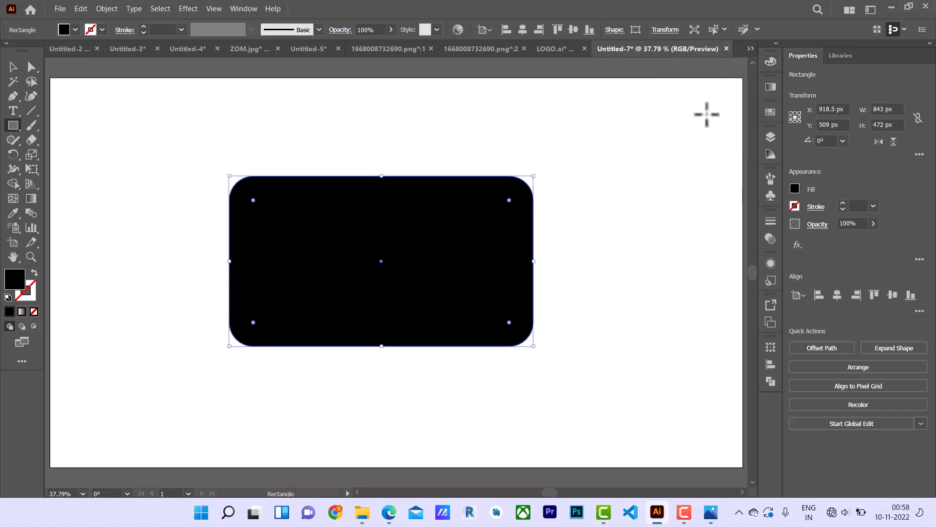
{"action": "left_click", "coordinate": [770, 381]}
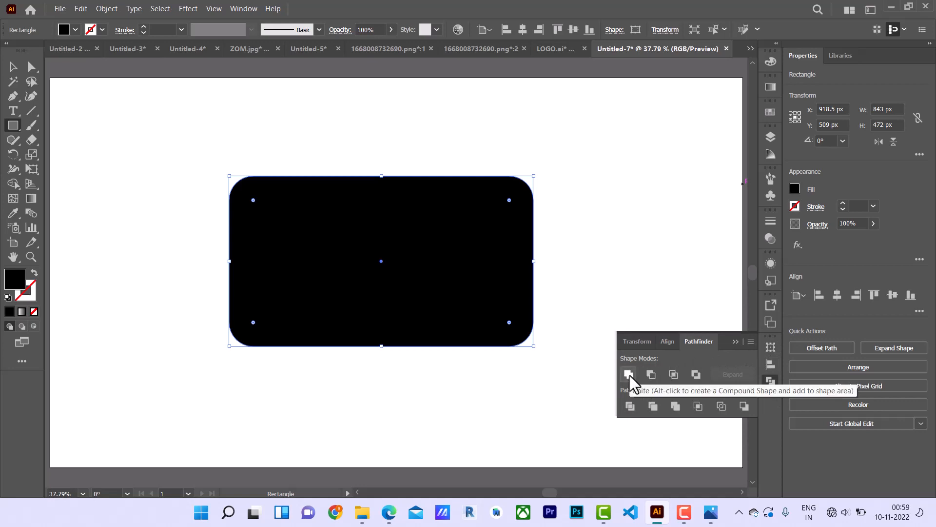
{"action": "left_click", "coordinate": [629, 374]}
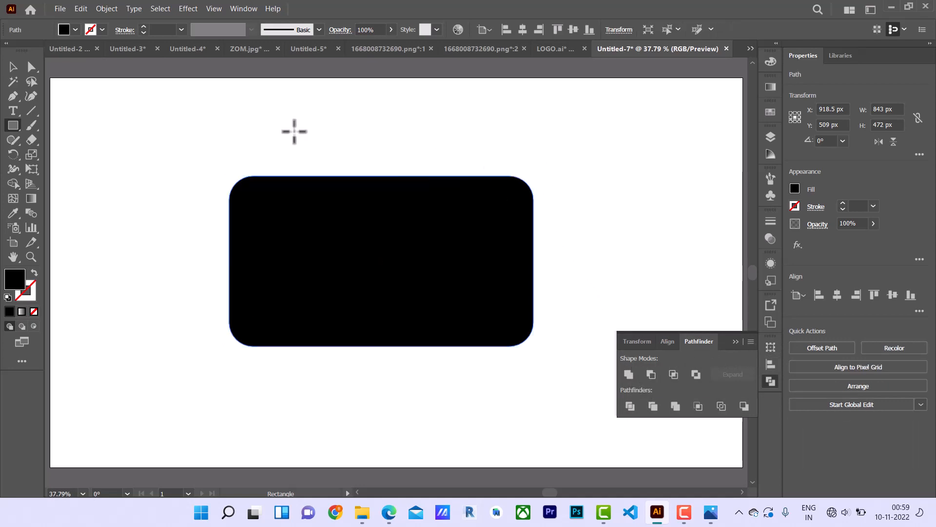
Apply an Envelope Distort warp to the rounded rectangle with the Inflate style and a 10% bend.
{"action": "left_click", "coordinate": [14, 67]}
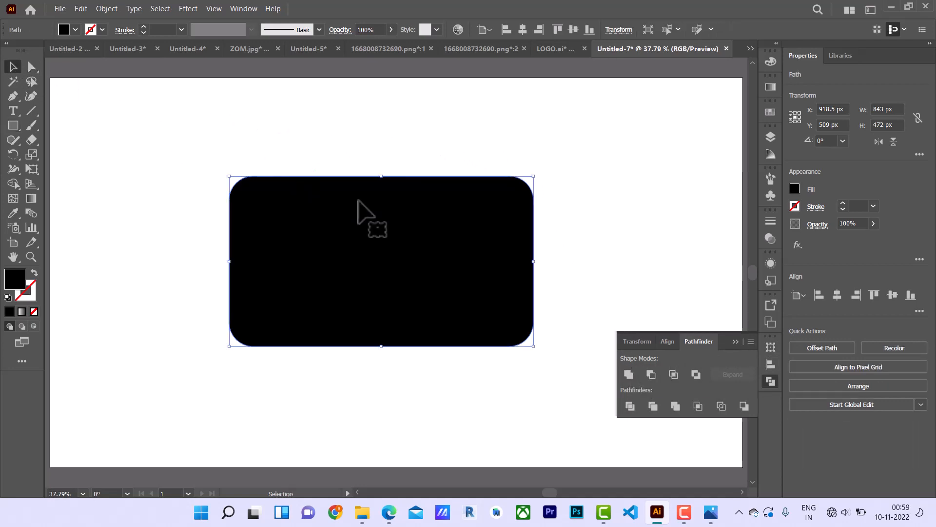
{"action": "left_click", "coordinate": [109, 9]}
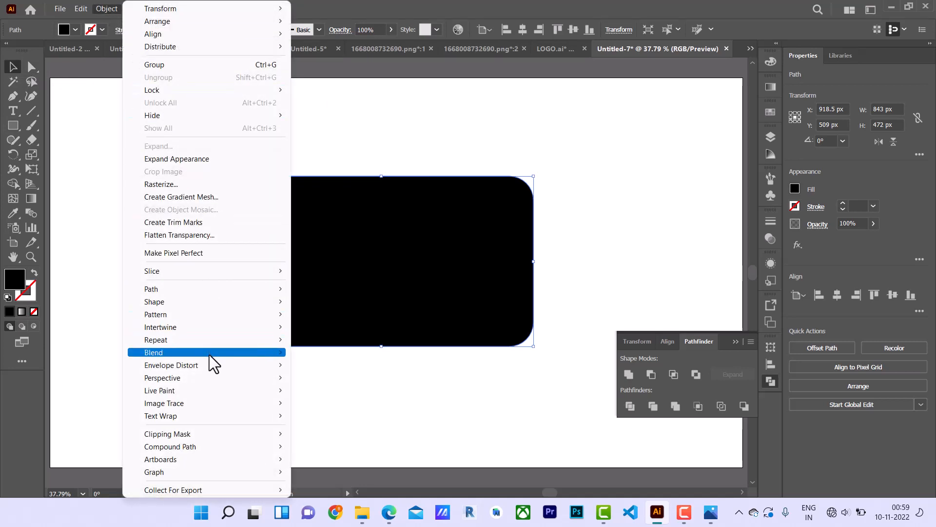
{"action": "mouse_move", "coordinate": [245, 365]}
{"action": "left_click", "coordinate": [328, 365]}
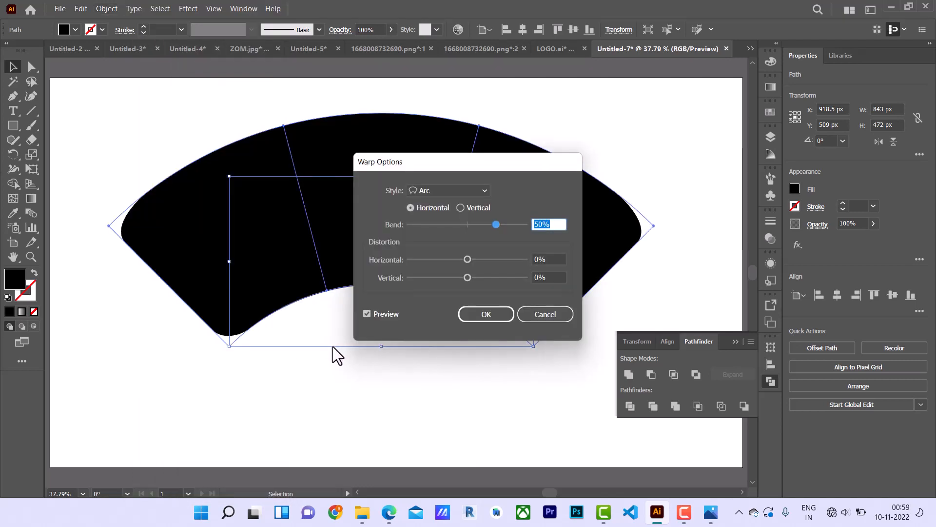
{"action": "left_click", "coordinate": [451, 189]}
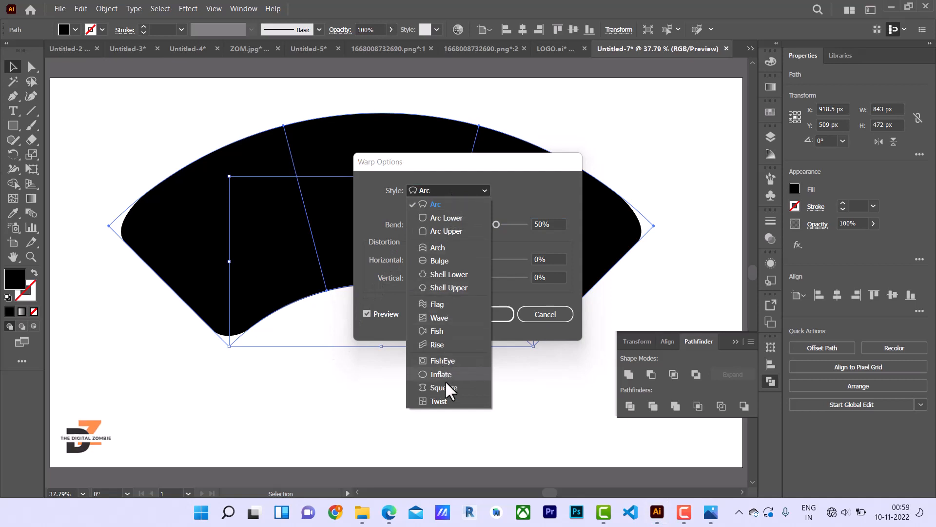
{"action": "left_click", "coordinate": [444, 373]}
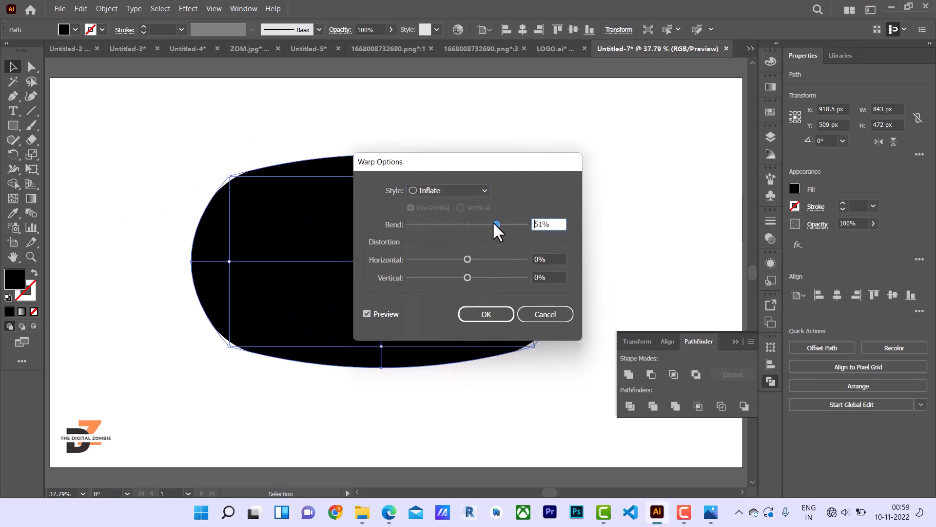
{"action": "mouse_move", "coordinate": [494, 224]}
{"action": "left_mouse_down"}
{"action": "mouse_move", "coordinate": [456, 223]}
{"action": "mouse_move", "coordinate": [476, 224]}
{"action": "left_mouse_up"}
{"action": "left_click_drag", "start_coordinate": [479, 160], "coordinate": [690, 115]}
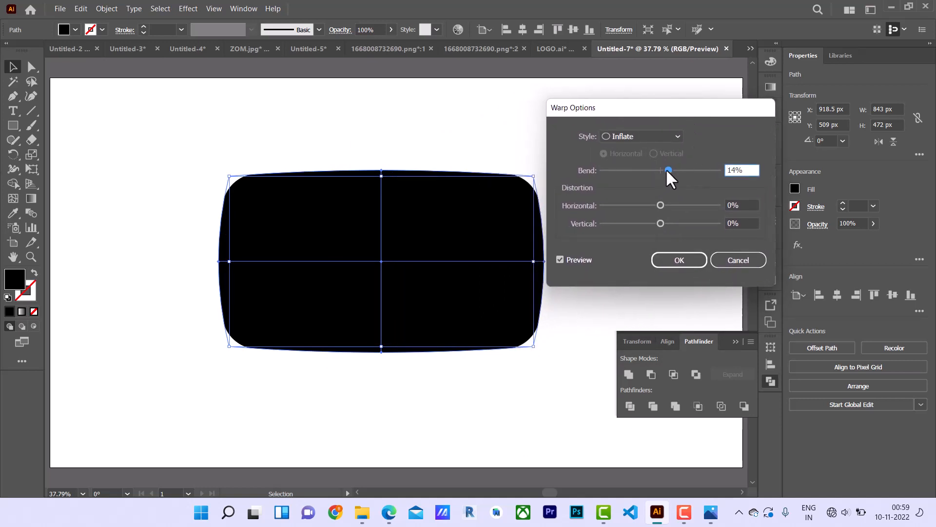
{"action": "left_click_drag", "start_coordinate": [671, 168], "coordinate": [674, 169]}
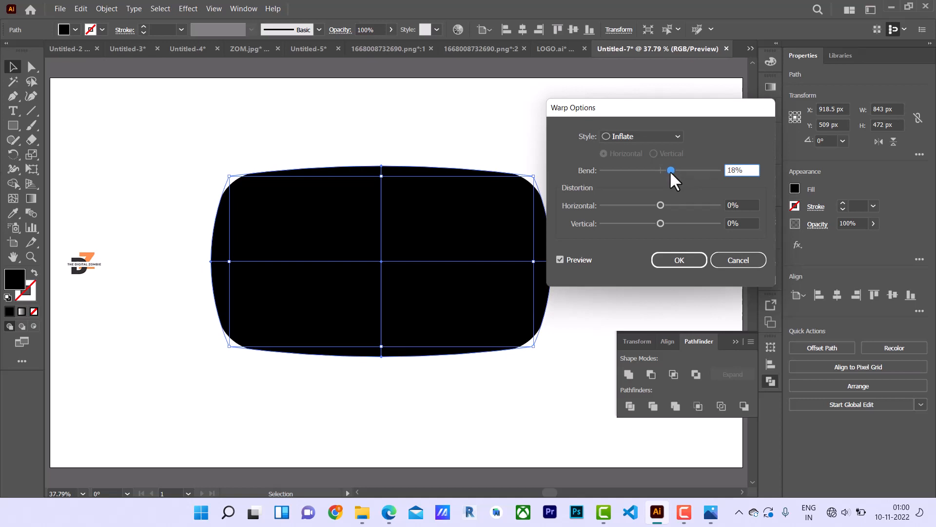
{"action": "left_click_drag", "start_coordinate": [665, 171], "coordinate": [666, 174]}
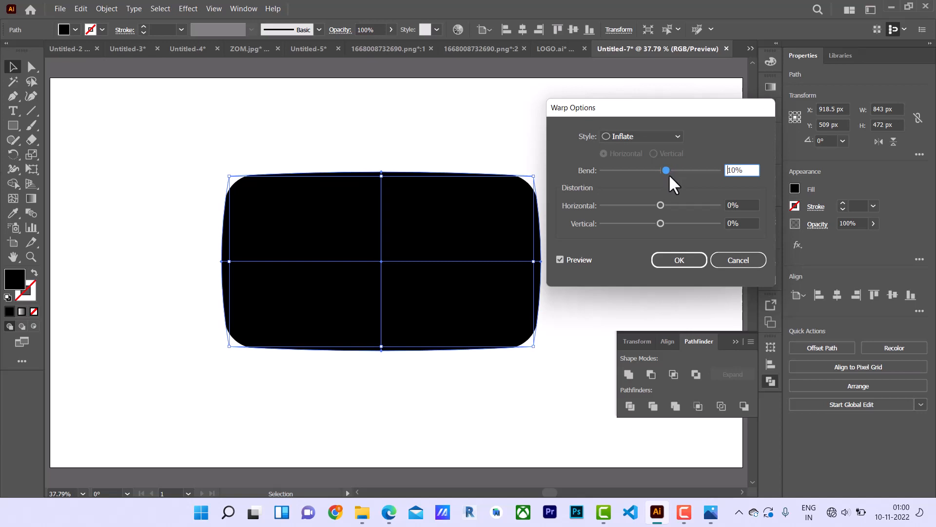
{"action": "left_click", "coordinate": [684, 260]}
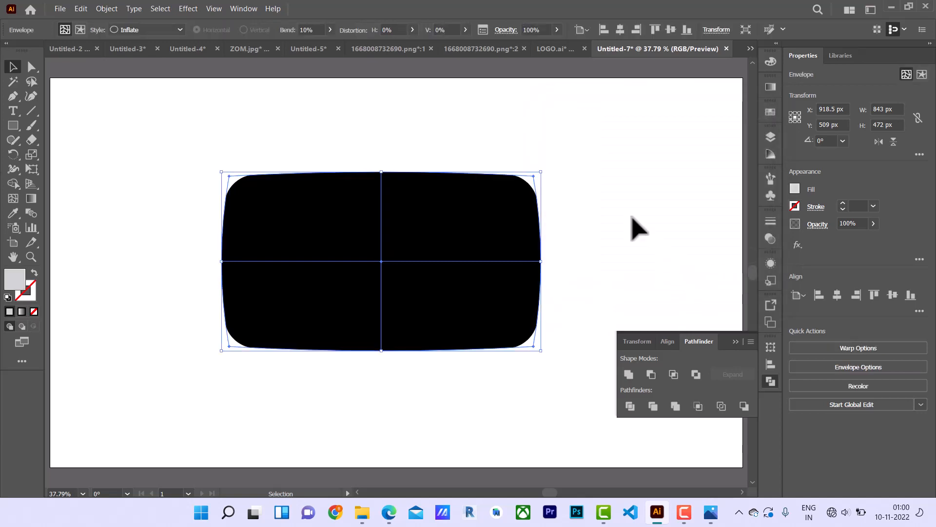
Expand the warped envelope into regular artwork, including both its object and fill.
{"action": "left_click", "coordinate": [483, 29]}
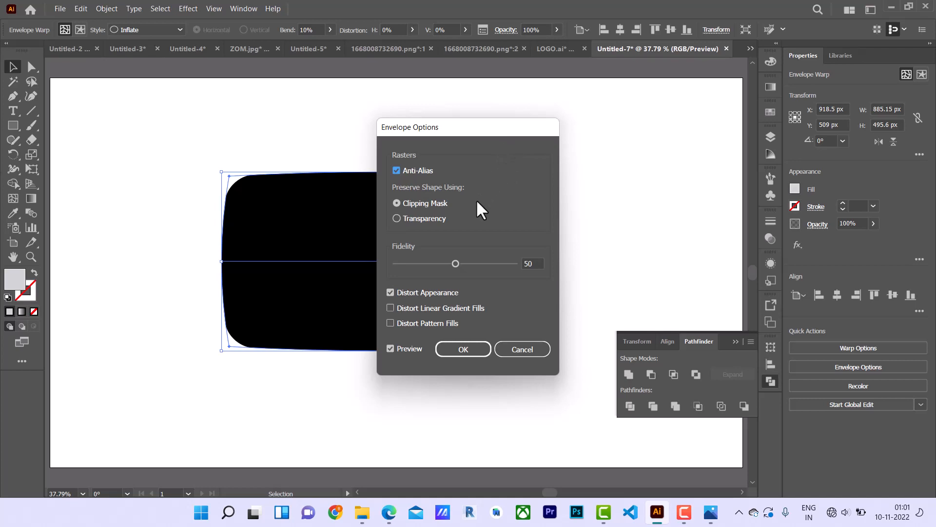
{"action": "left_click", "coordinate": [521, 349]}
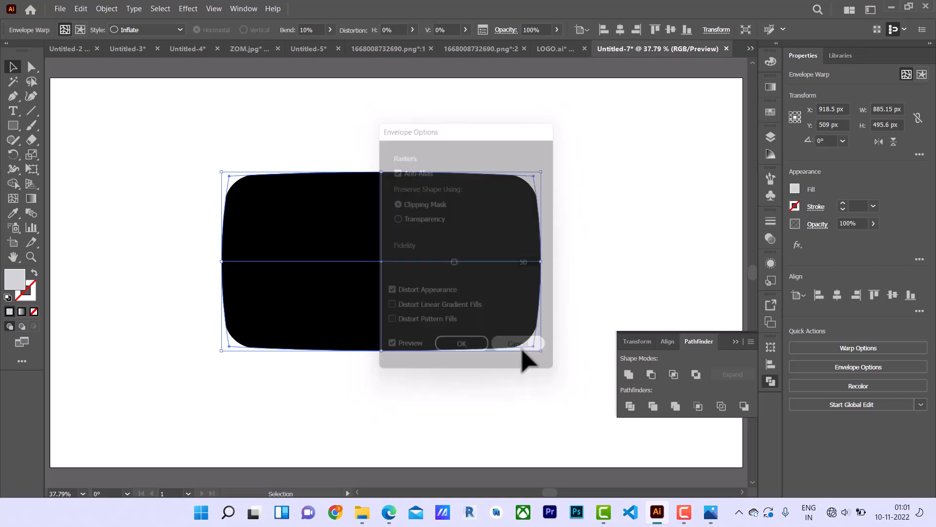
{"action": "left_click", "coordinate": [107, 8]}
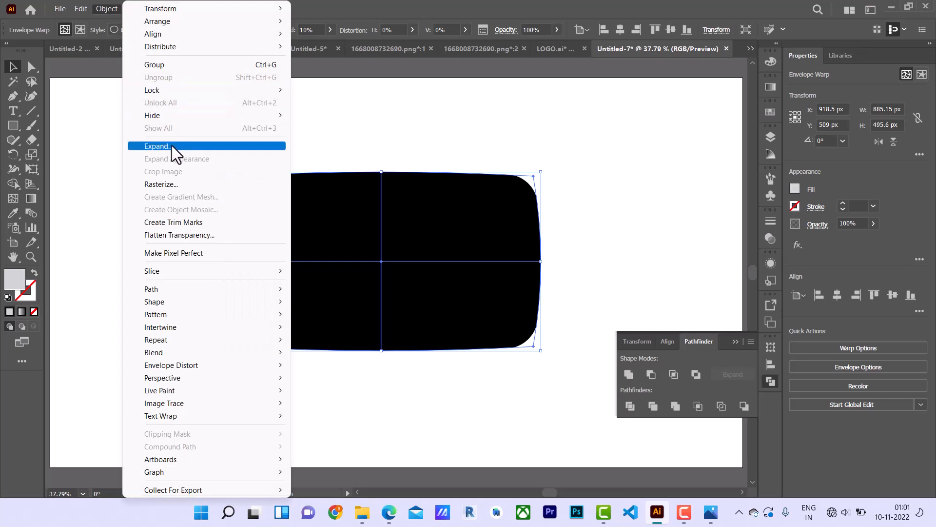
{"action": "left_click", "coordinate": [201, 145]}
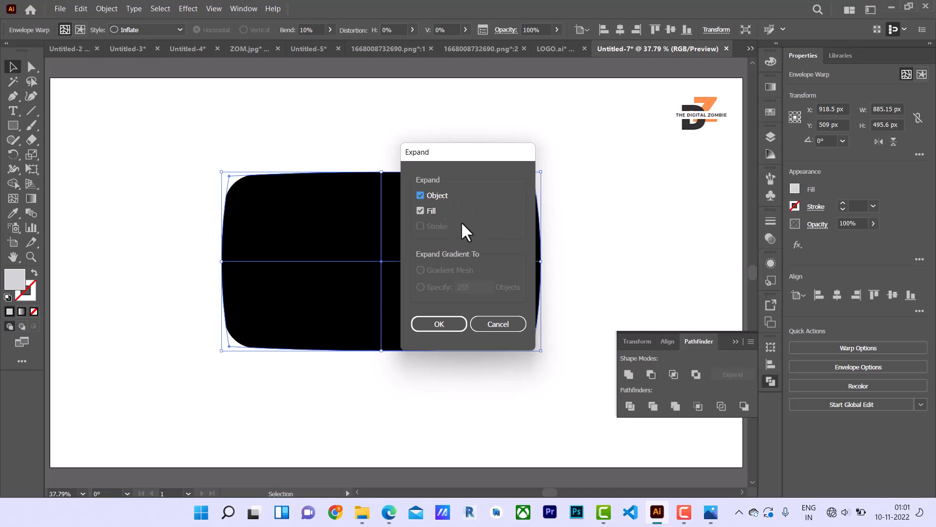
{"action": "left_click", "coordinate": [445, 323]}
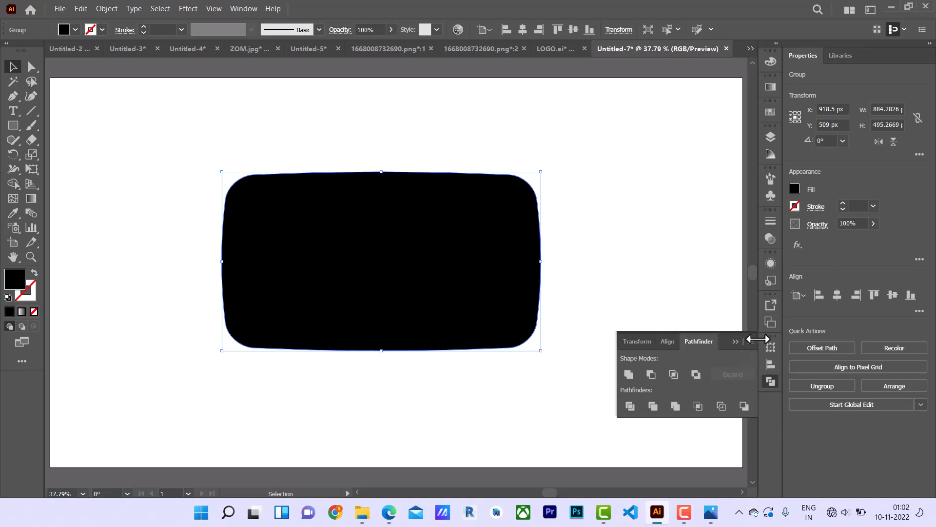
{"action": "left_click", "coordinate": [735, 341]}
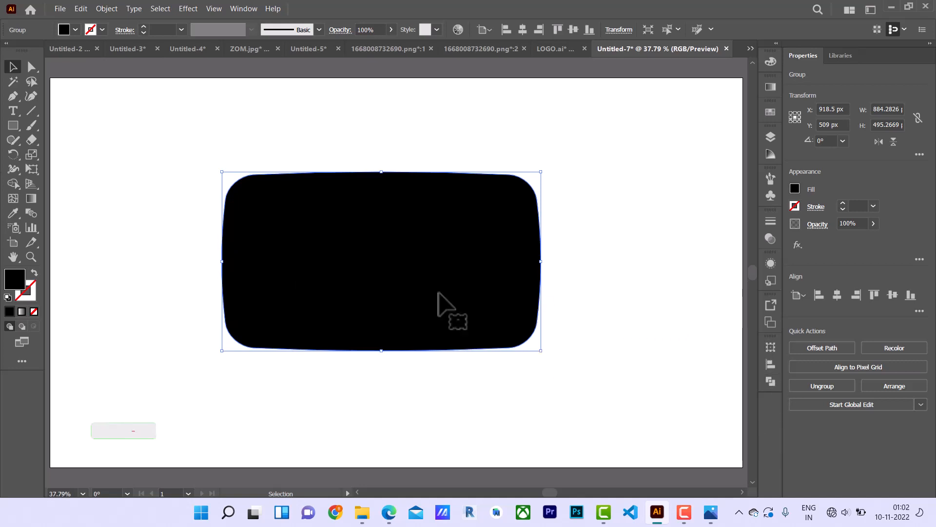
Create a three-sided polygon with a 100 px radius on the empty area left of the black shape.
{"action": "left_click", "coordinate": [13, 122]}
{"action": "left_click", "coordinate": [69, 169]}
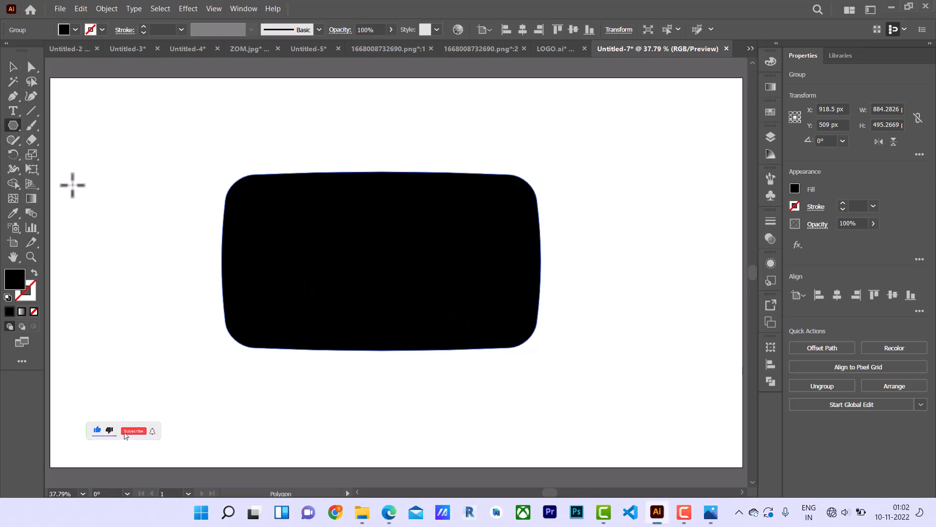
{"action": "left_click", "coordinate": [112, 172]}
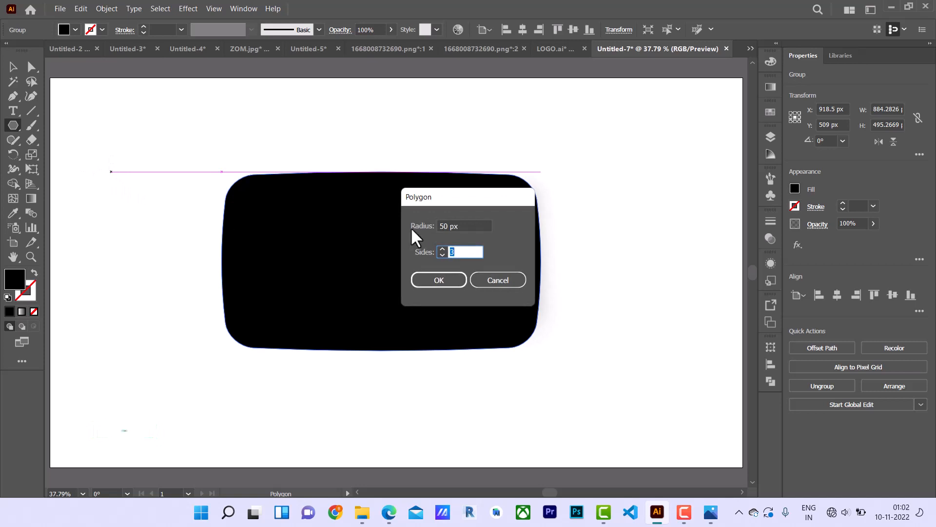
{"action": "left_click_drag", "start_coordinate": [458, 221], "coordinate": [388, 220]}
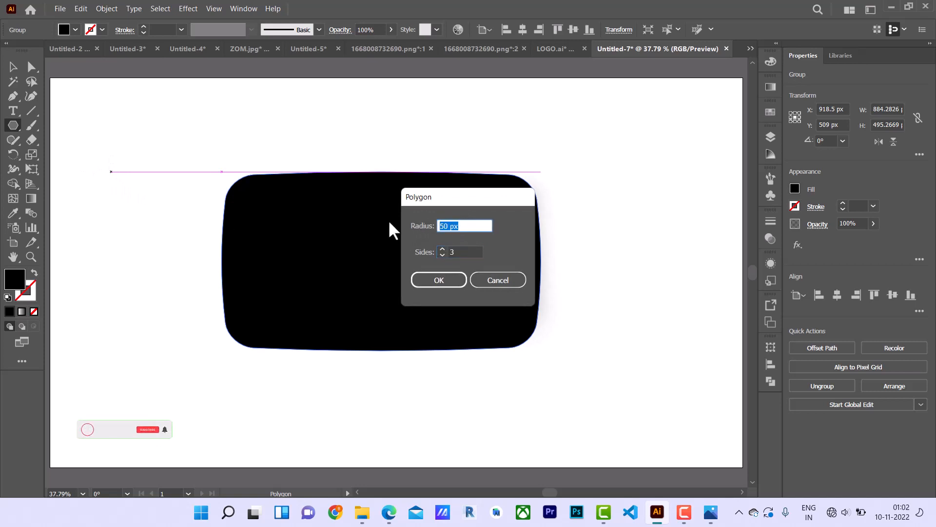
{"action": "type", "text": "100"}
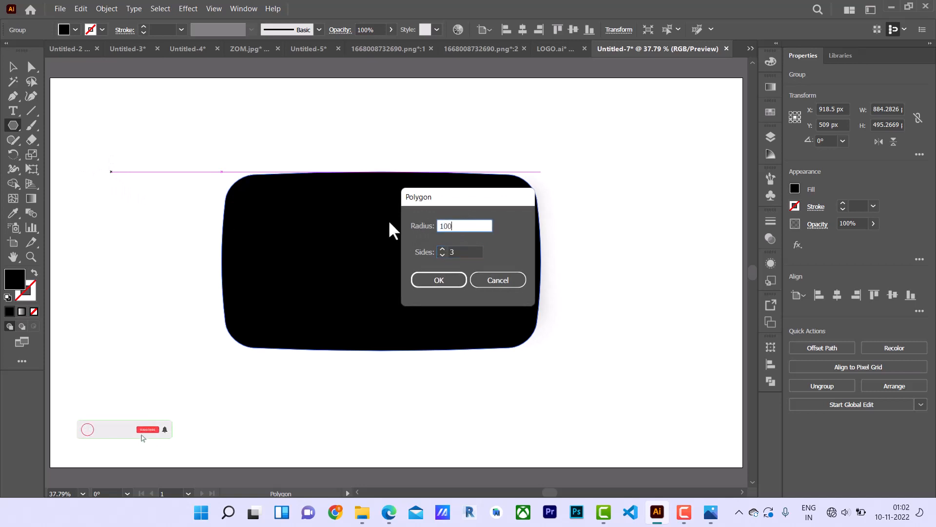
{"action": "left_click", "coordinate": [444, 280]}
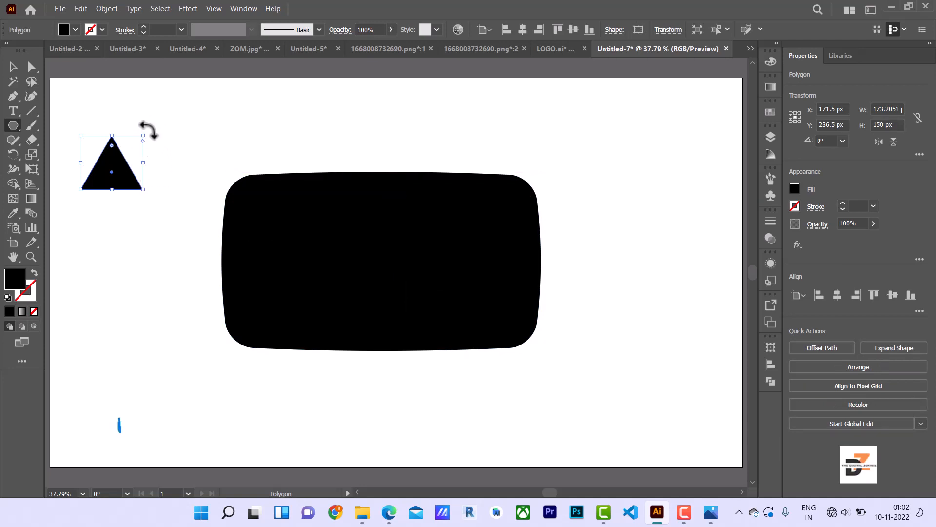
Rotate the triangle to 270° so it points right and fill it with yellow.
{"action": "left_click_drag", "start_coordinate": [147, 131], "coordinate": [139, 186]}
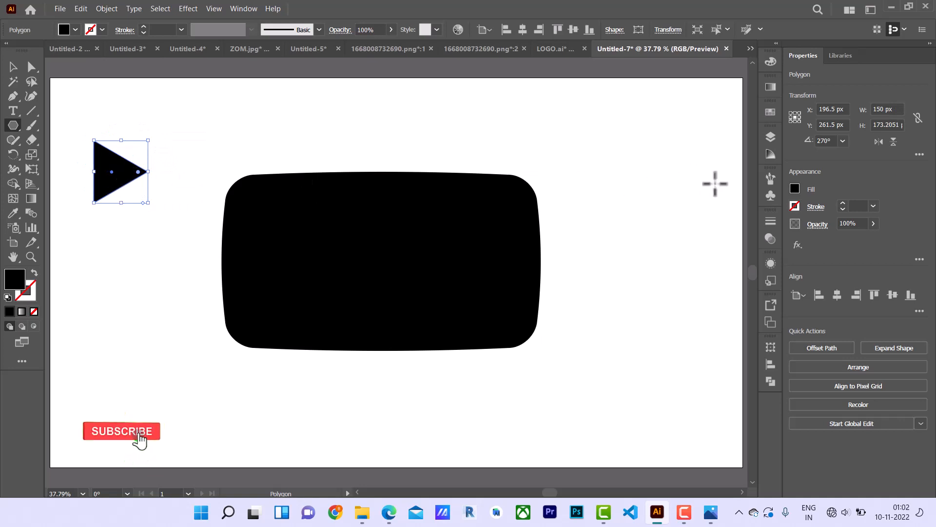
{"action": "left_click", "coordinate": [770, 113]}
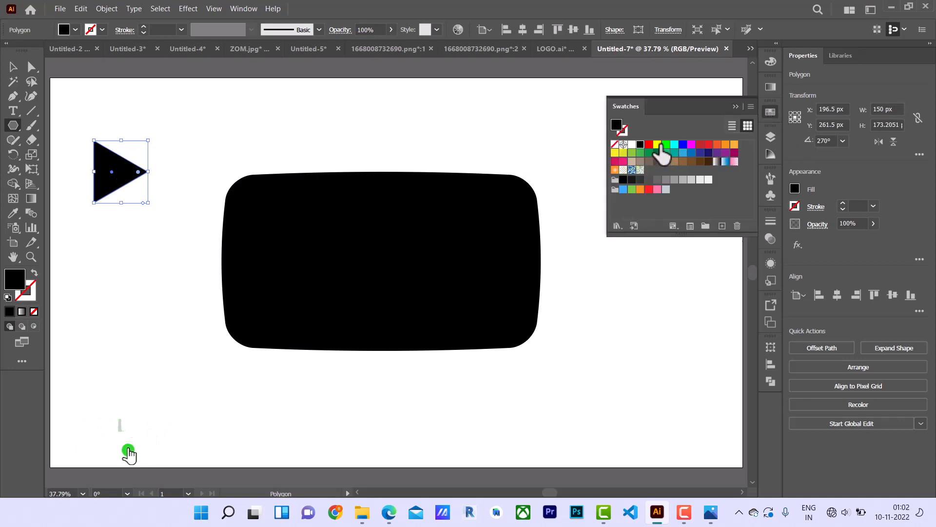
{"action": "left_click", "coordinate": [657, 145]}
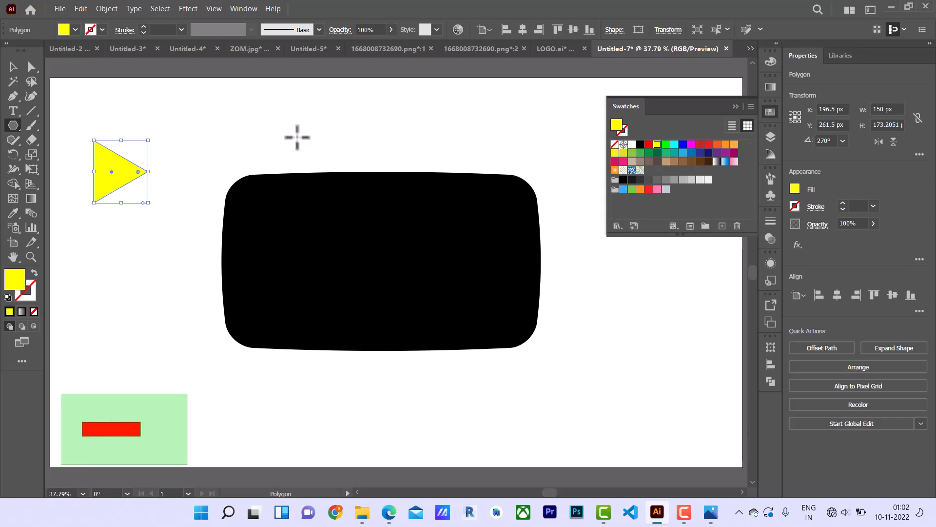
Align the yellow triangle and the black shape to each other by their vertical centres.
{"action": "left_click", "coordinate": [13, 65]}
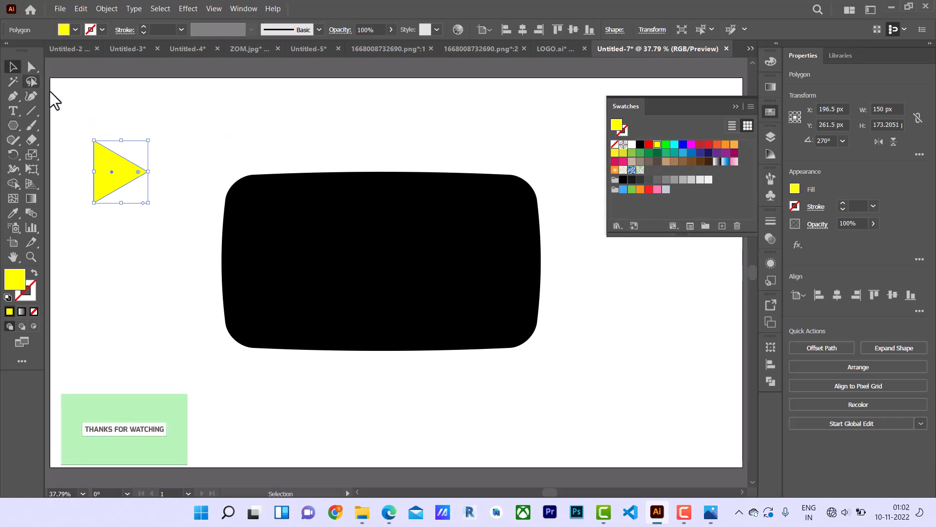
{"action": "left_click_drag", "start_coordinate": [88, 115], "coordinate": [471, 364]}
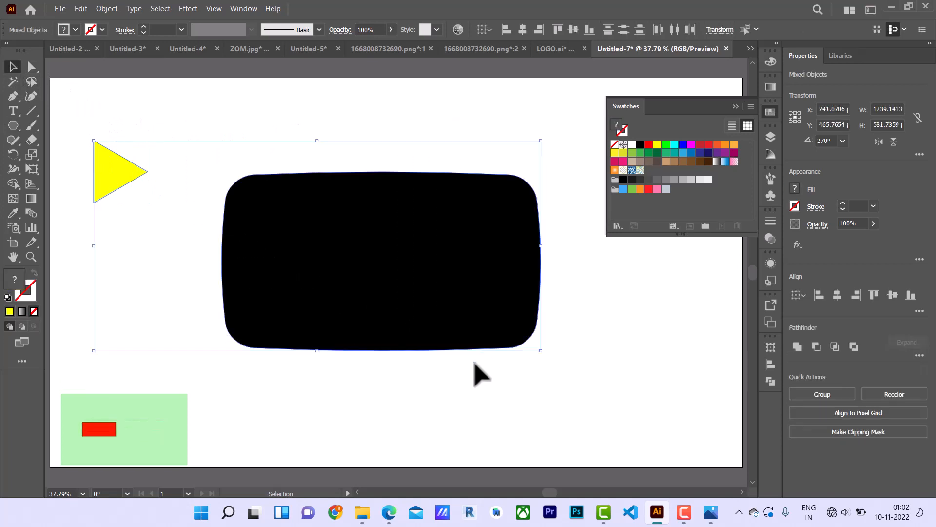
{"action": "left_click", "coordinate": [522, 30]}
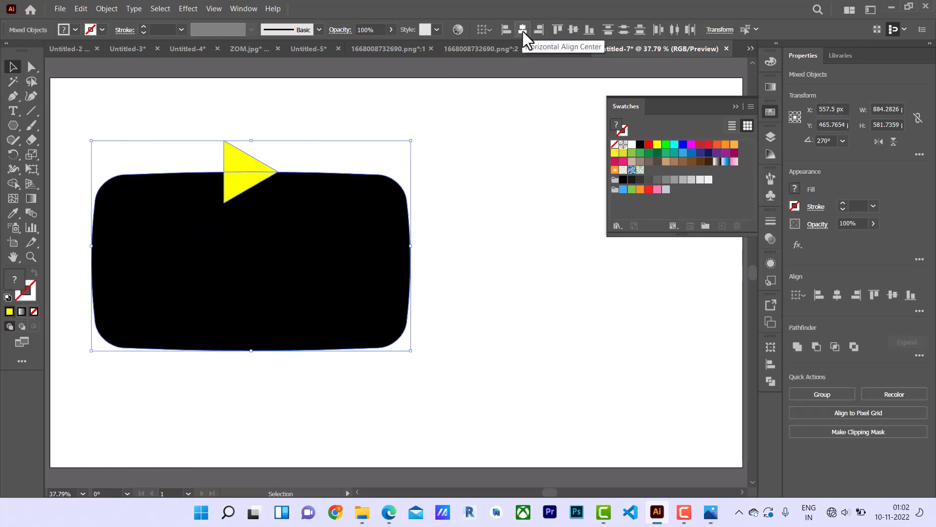
{"action": "key", "text": "ctrl+z"}
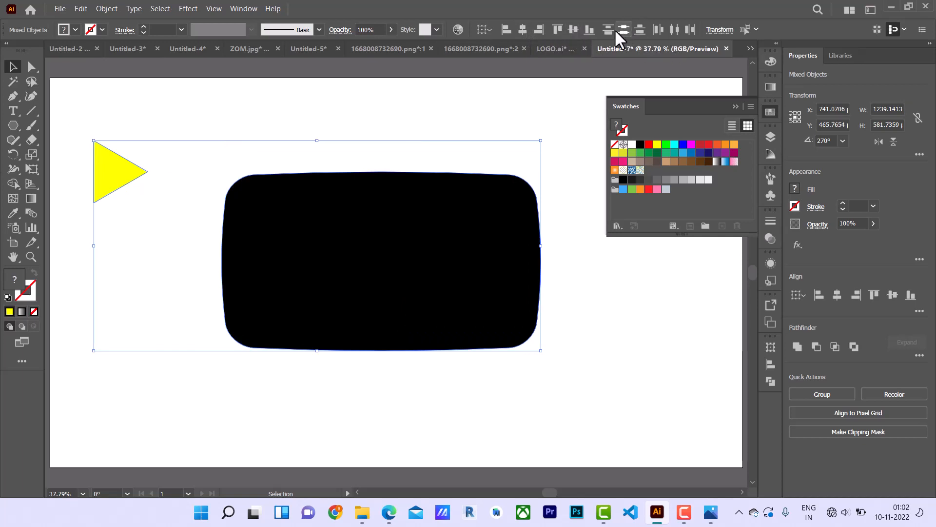
{"action": "left_click", "coordinate": [572, 29]}
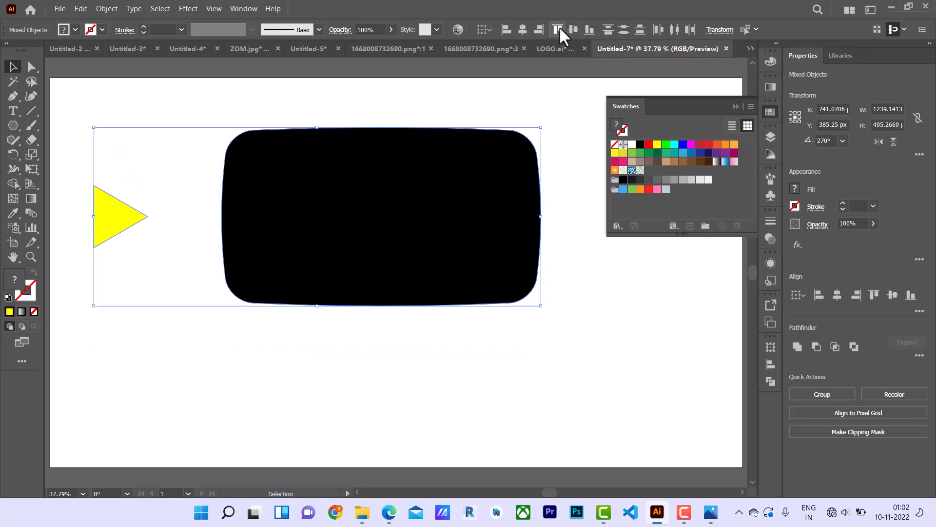
Align the yellow triangle and the black shape by their horizontal centres and move both to about the middle of the artboard.
{"action": "left_click", "coordinate": [522, 30]}
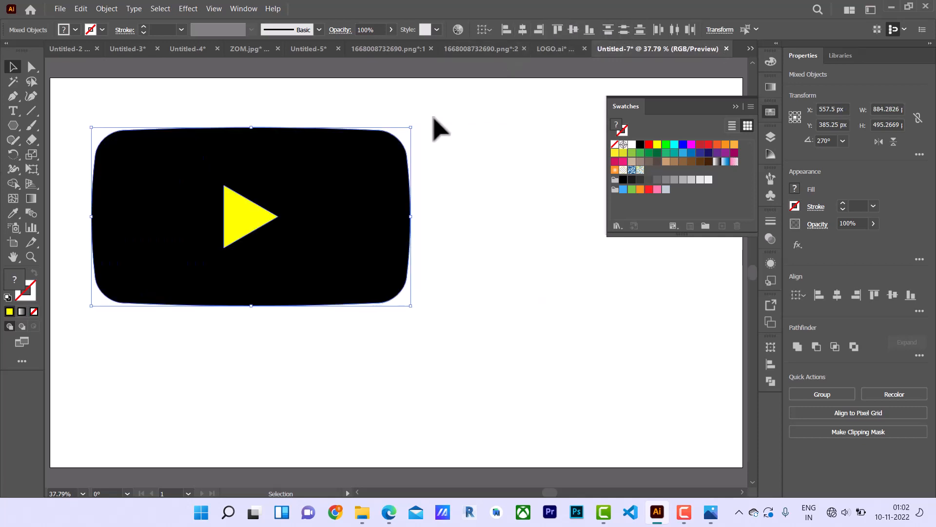
{"action": "left_click_drag", "start_coordinate": [323, 197], "coordinate": [481, 245]}
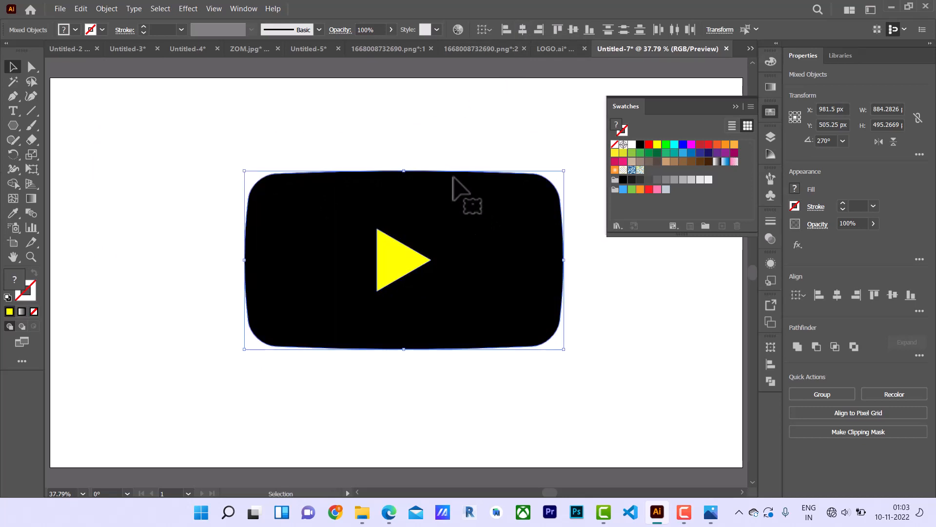
{"action": "left_click", "coordinate": [450, 141]}
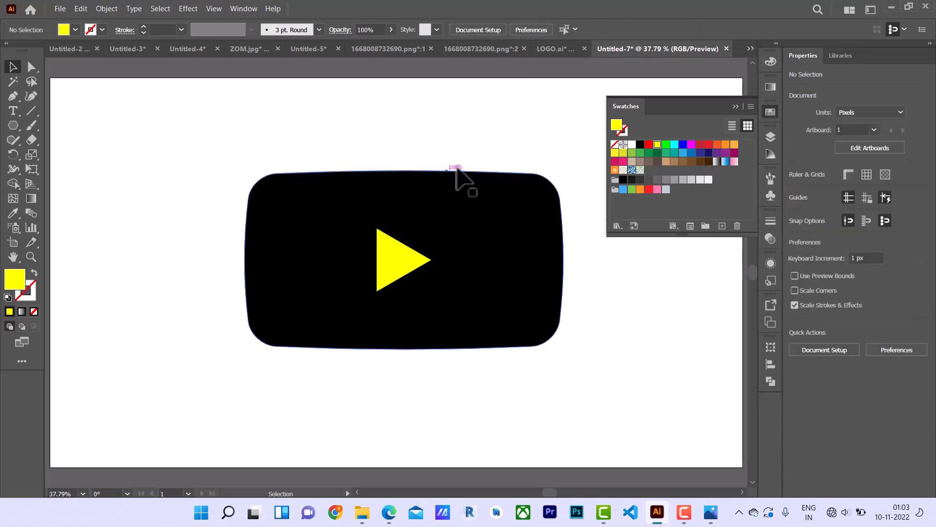
Fill the black rounded shape behind the triangle with pure red (FF0000).
{"action": "left_click", "coordinate": [480, 201]}
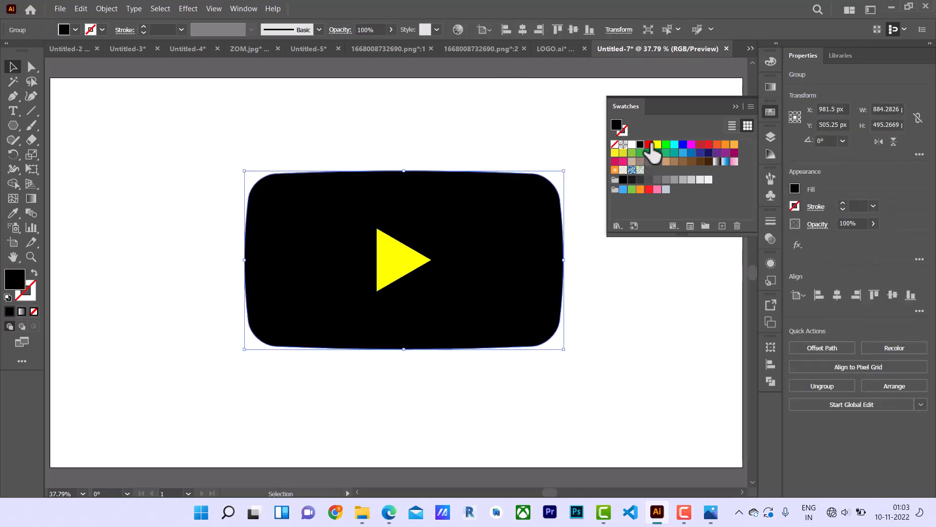
{"action": "left_click", "coordinate": [649, 145]}
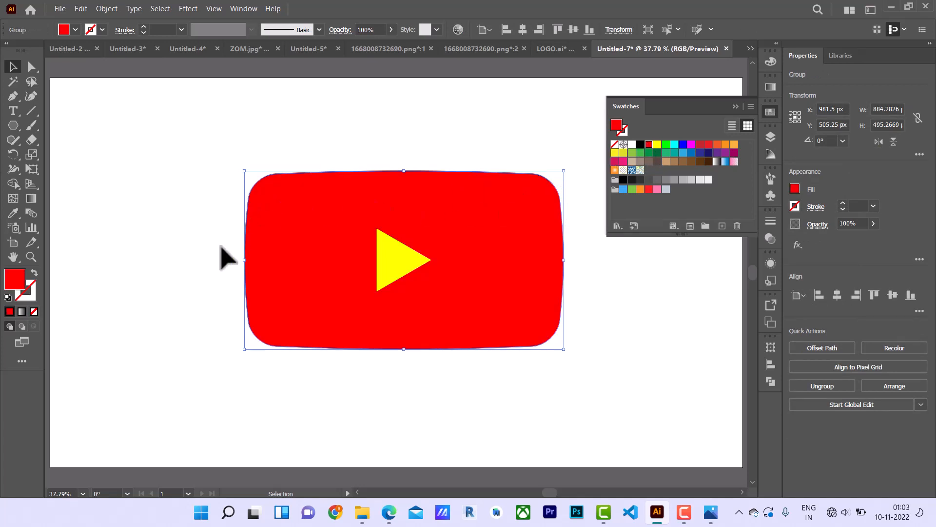
{"action": "double_click", "coordinate": [17, 283]}
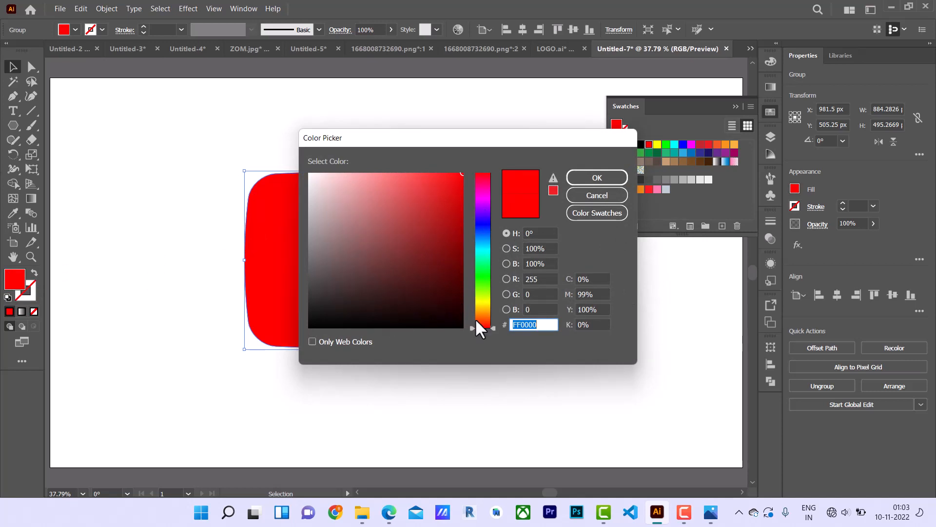
{"action": "left_click", "coordinate": [602, 195]}
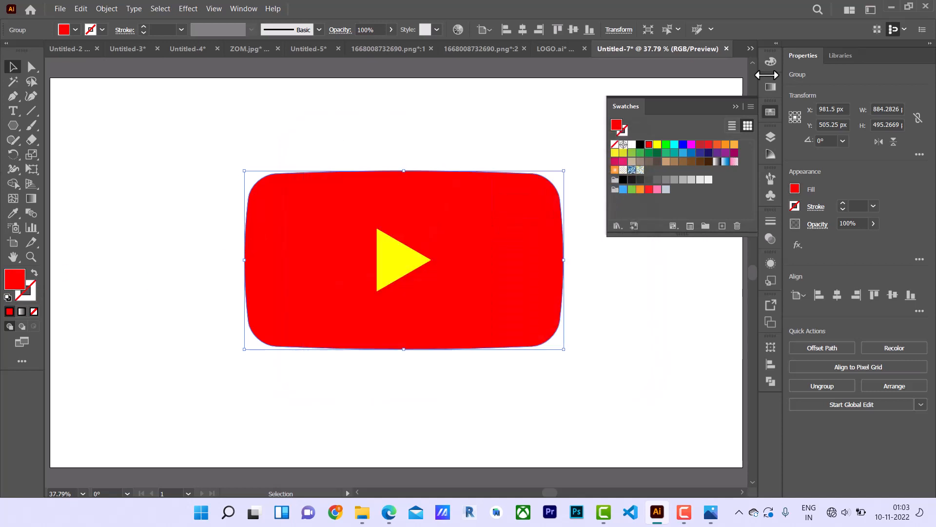
Adjust the rounded shape's red fill to RGB 255, 37, 40.
{"action": "left_click", "coordinate": [766, 62]}
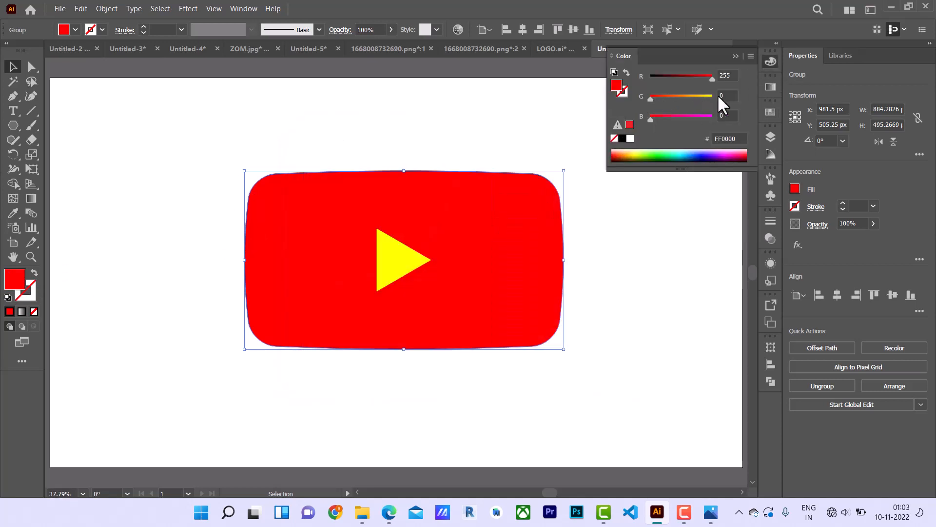
{"action": "left_click_drag", "start_coordinate": [650, 99], "coordinate": [660, 120]}
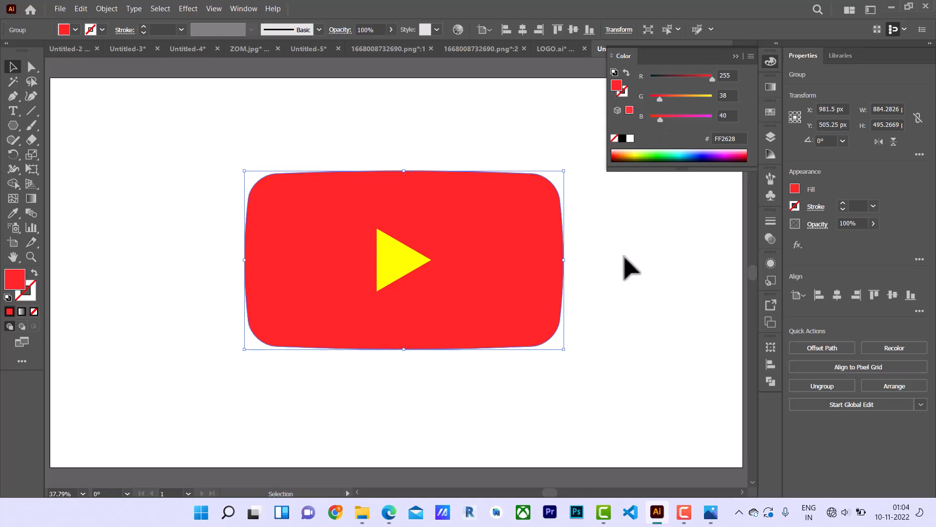
{"action": "left_click", "coordinate": [729, 96]}
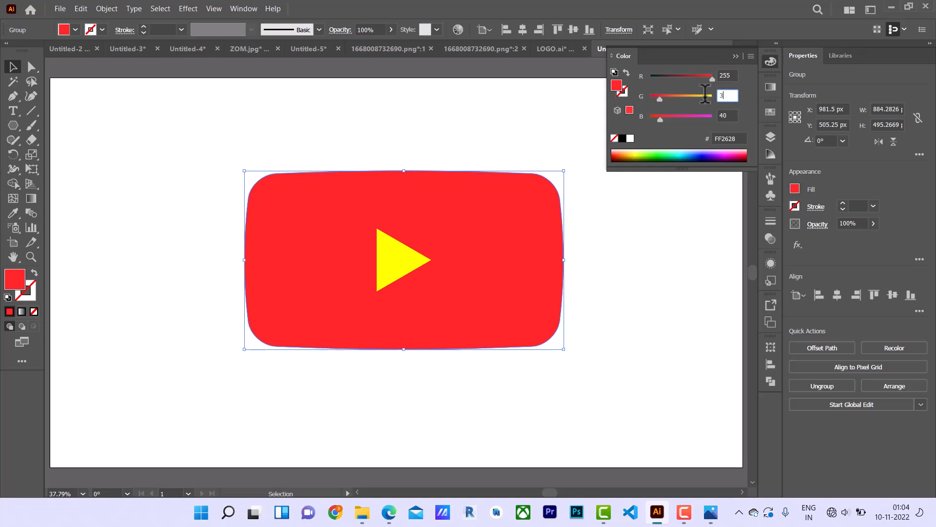
{"action": "type", "text": "37"}
{"action": "key", "text": "Return"}
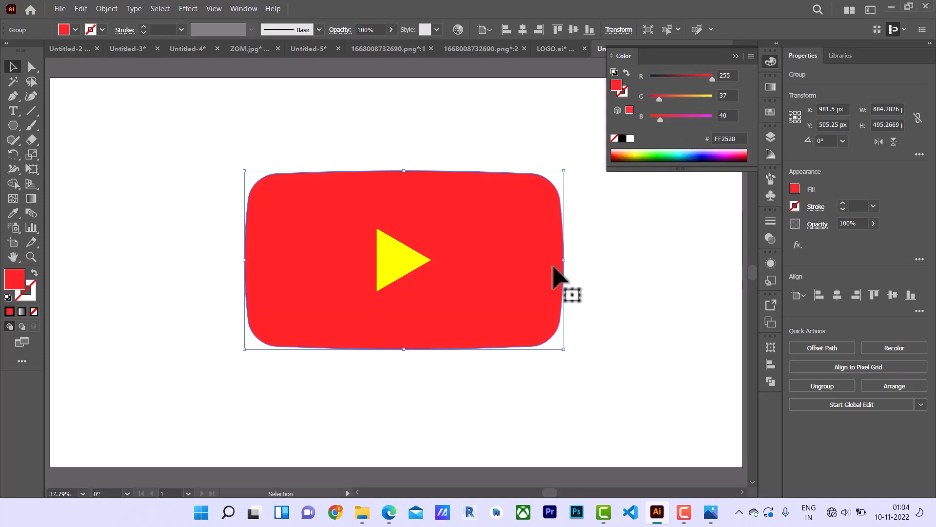
Enlarge the triangle proportionally to about 193 × 223 px and fill it with white.
{"action": "left_click", "coordinate": [405, 255]}
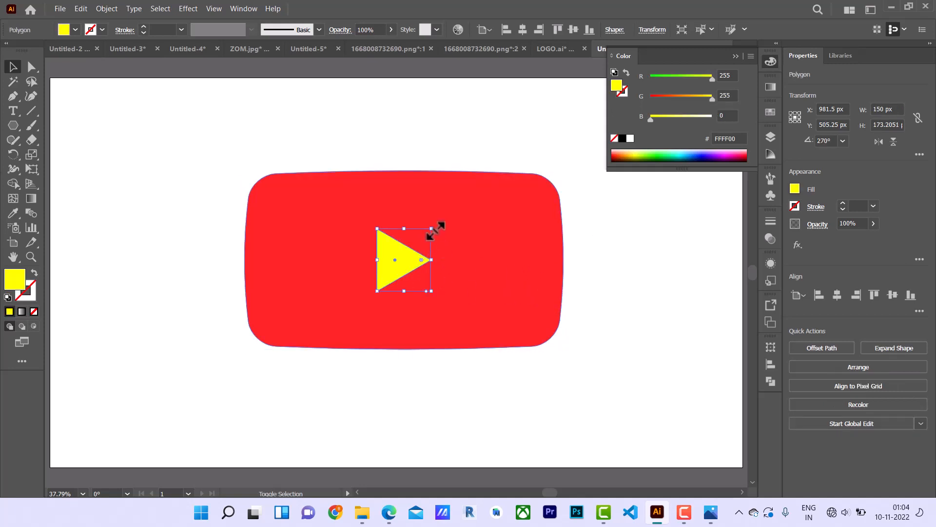
{"action": "left_click_drag", "start_coordinate": [434, 230], "coordinate": [461, 213]}
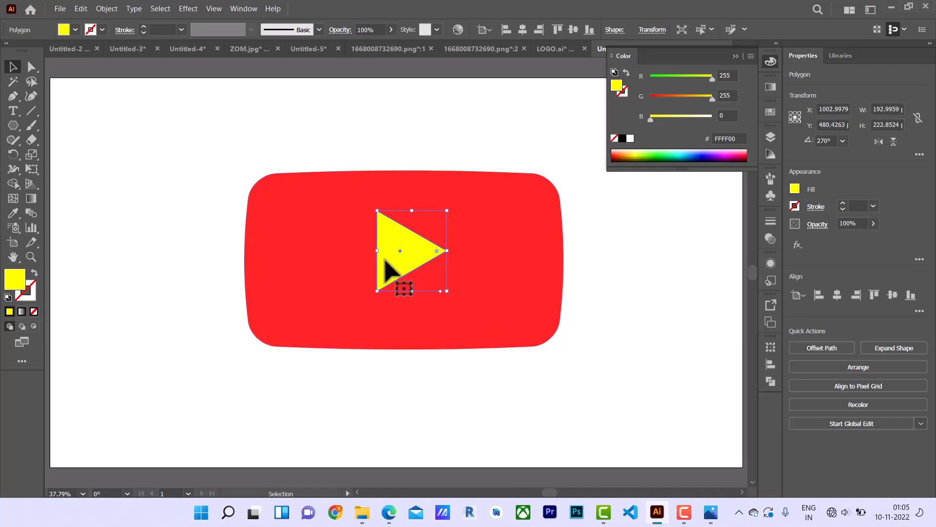
{"action": "left_click", "coordinate": [631, 138]}
{"action": "left_click", "coordinate": [531, 150]}
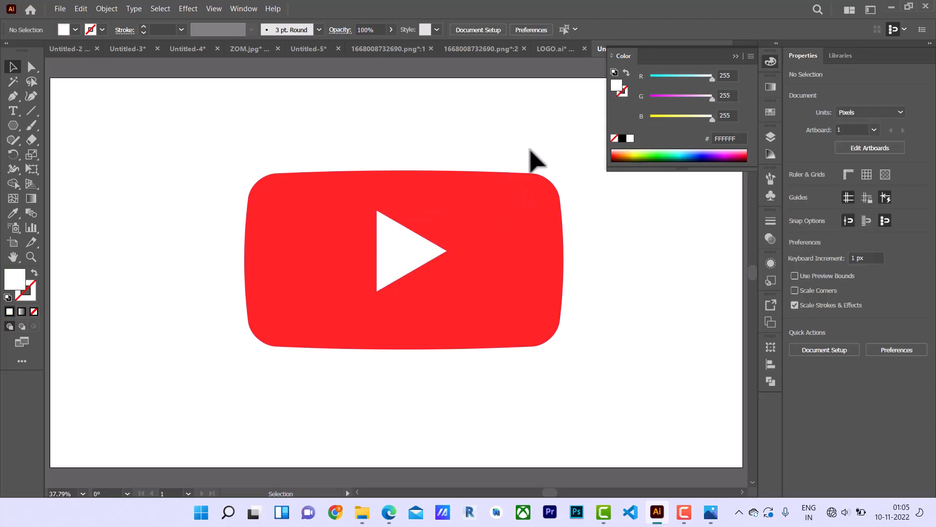
Align the white triangle and the red shape by their horizontal centres, then deselect them and collapse the colour controls.
{"action": "left_click", "coordinate": [432, 239]}
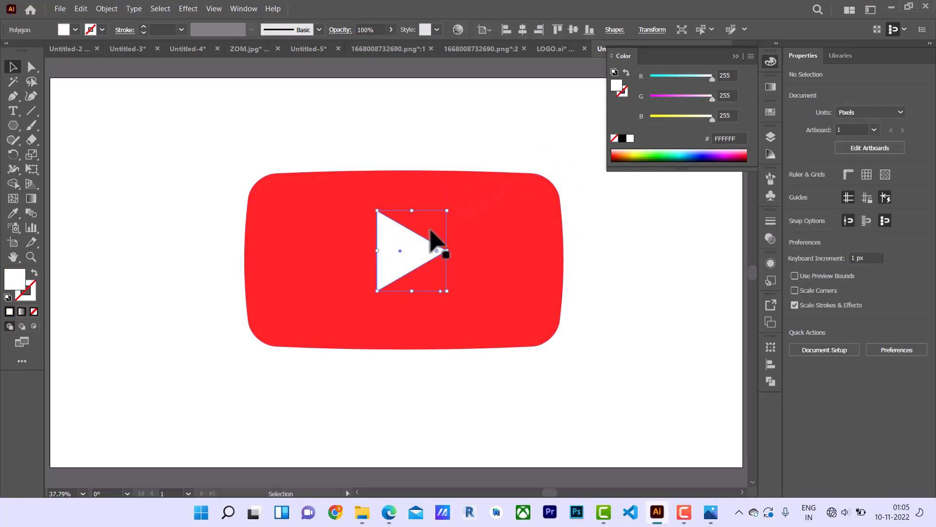
{"action": "left_click", "coordinate": [452, 258], "text": "shift"}
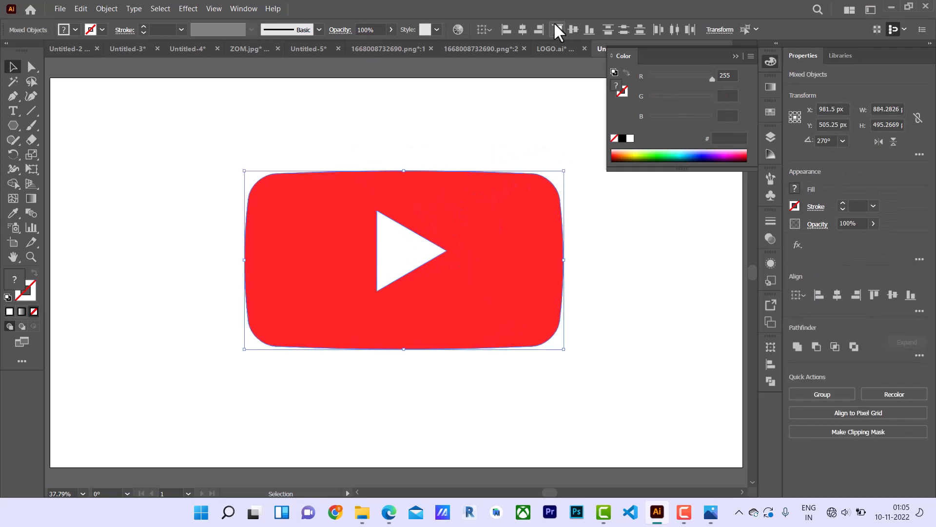
{"action": "left_click", "coordinate": [522, 31]}
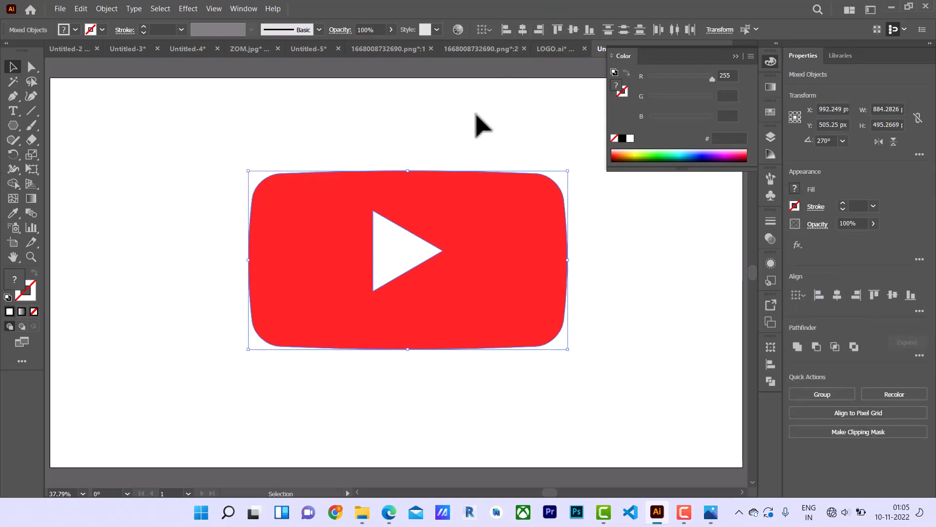
{"action": "left_click", "coordinate": [476, 114]}
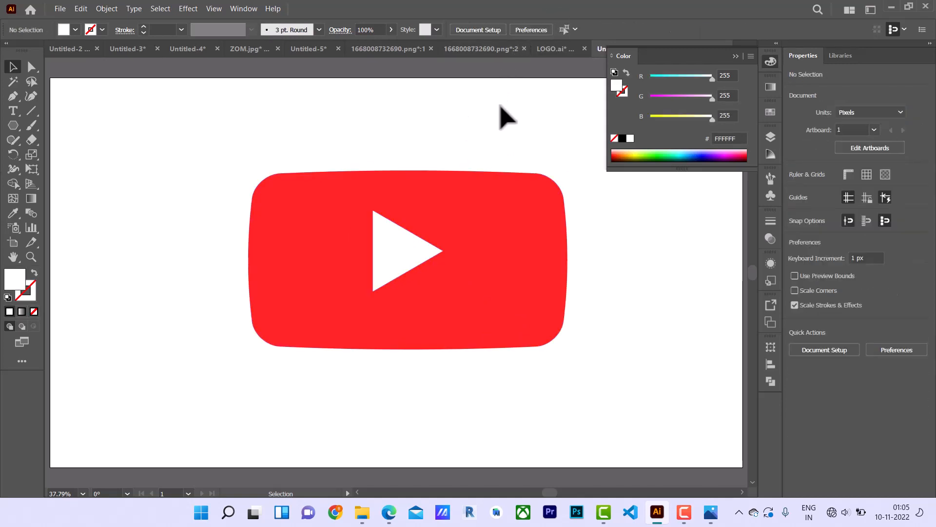
{"action": "left_click", "coordinate": [733, 56]}
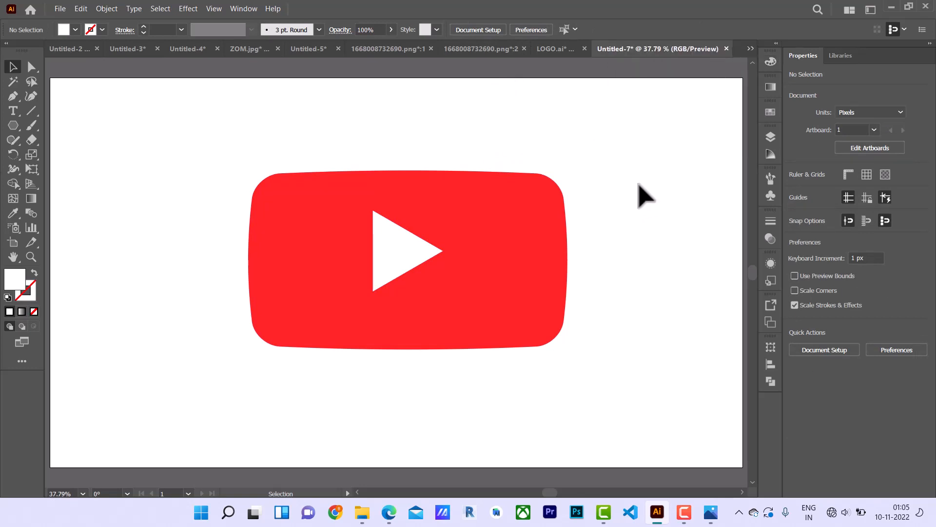
Enlarge the white triangle to about 243 × 281 px and realign it with the red shape by their horizontal centres.
{"action": "left_click", "coordinate": [407, 266]}
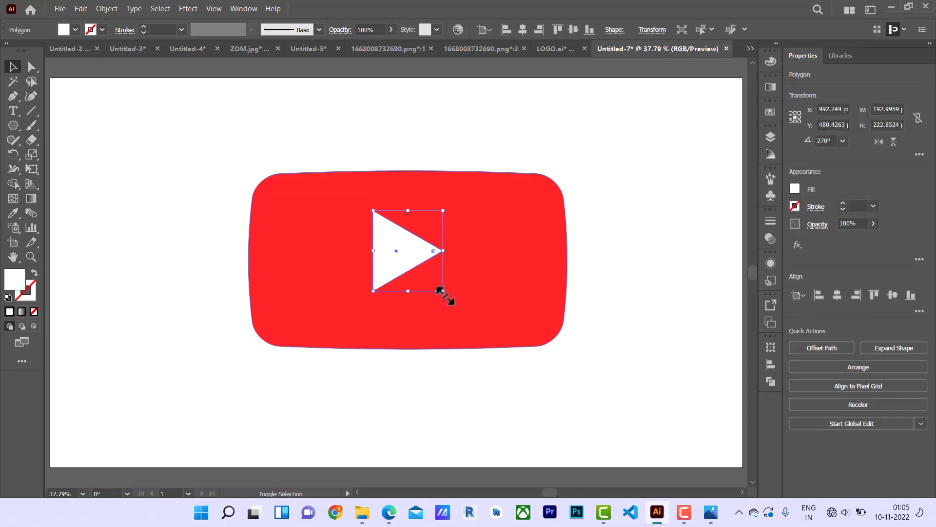
{"action": "left_click_drag", "start_coordinate": [444, 294], "coordinate": [465, 310]}
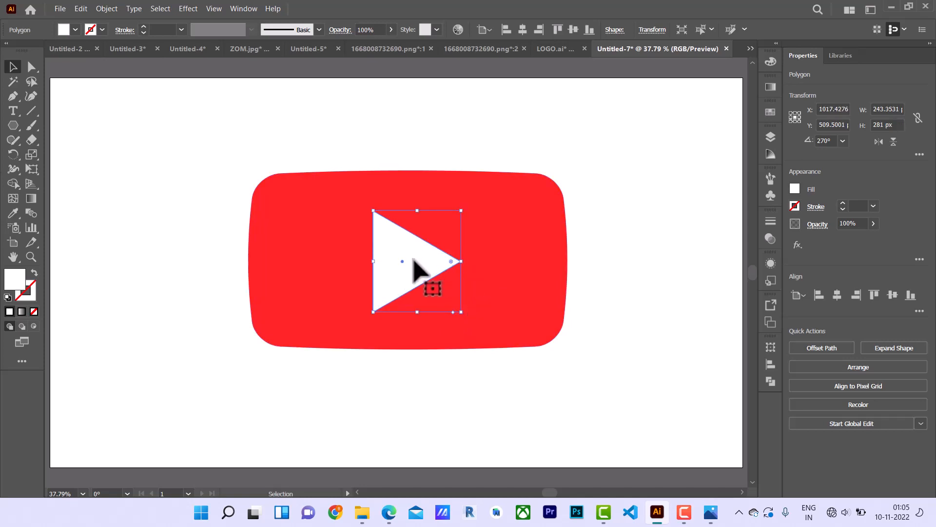
{"action": "left_click_drag", "start_coordinate": [329, 151], "coordinate": [421, 226]}
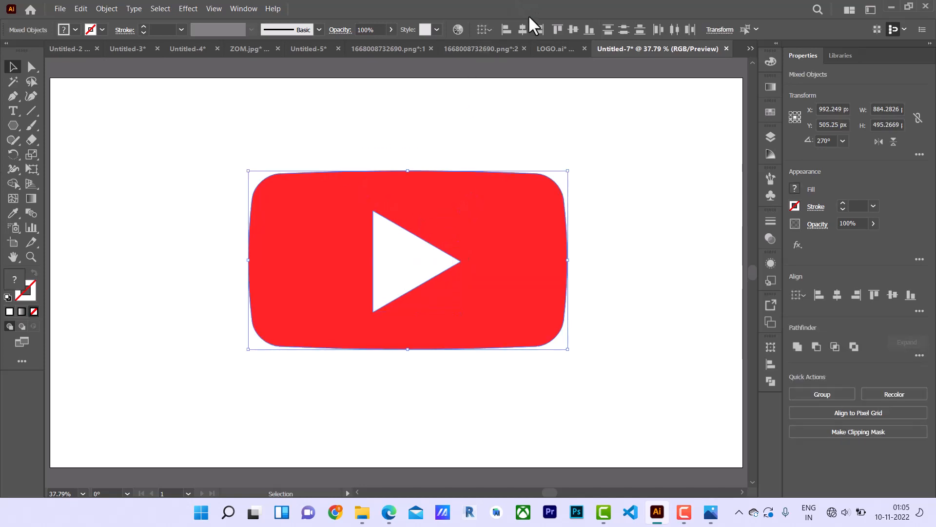
{"action": "left_click", "coordinate": [522, 29]}
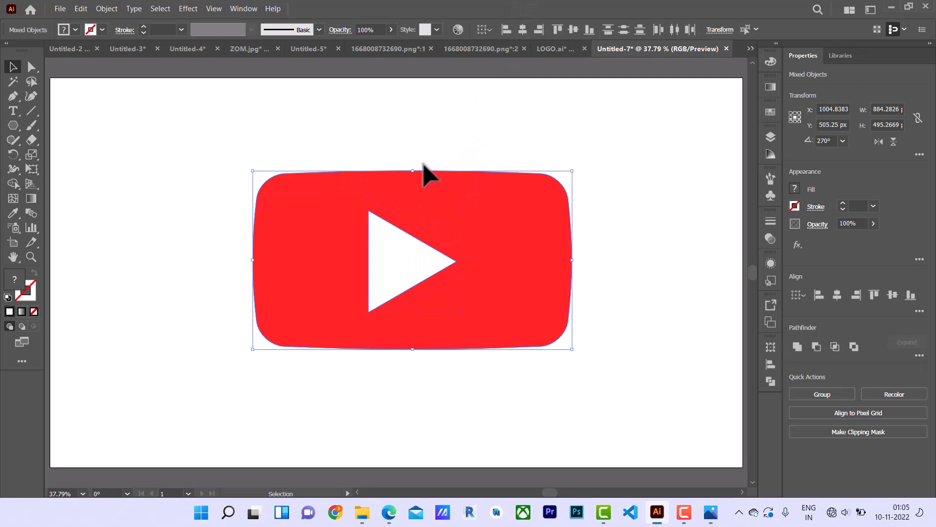